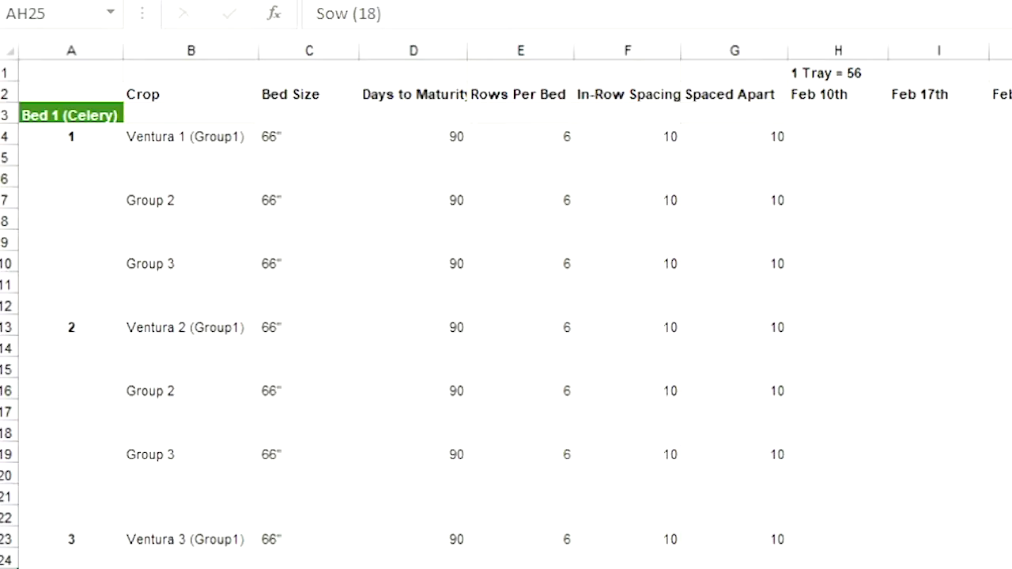
Tour the other crop sheets, from Cilantro,Parsley, Dill through Tomatos, then return to Celery Plan.
click(93, 117)
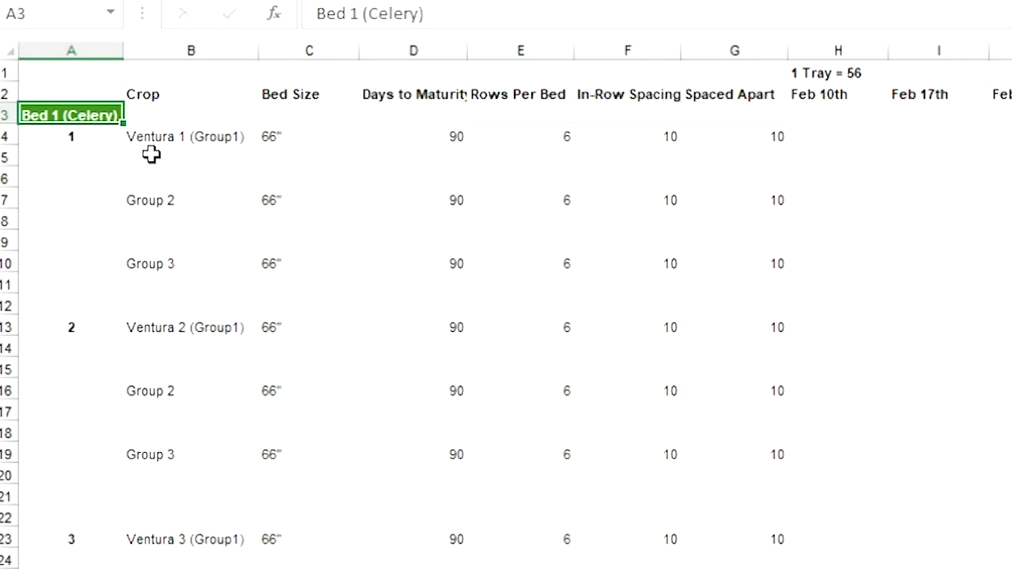
click(302, 545)
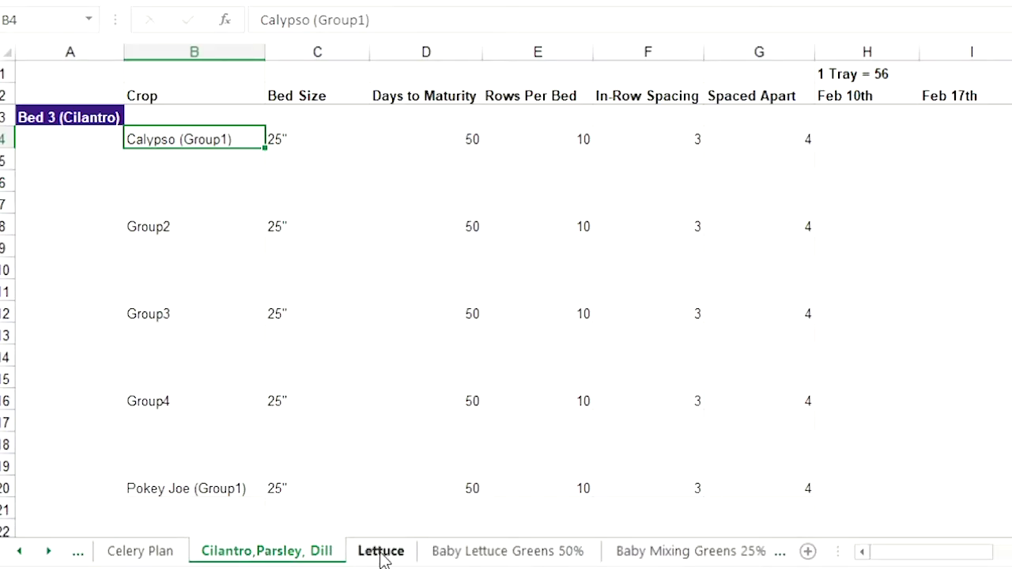
click(384, 556)
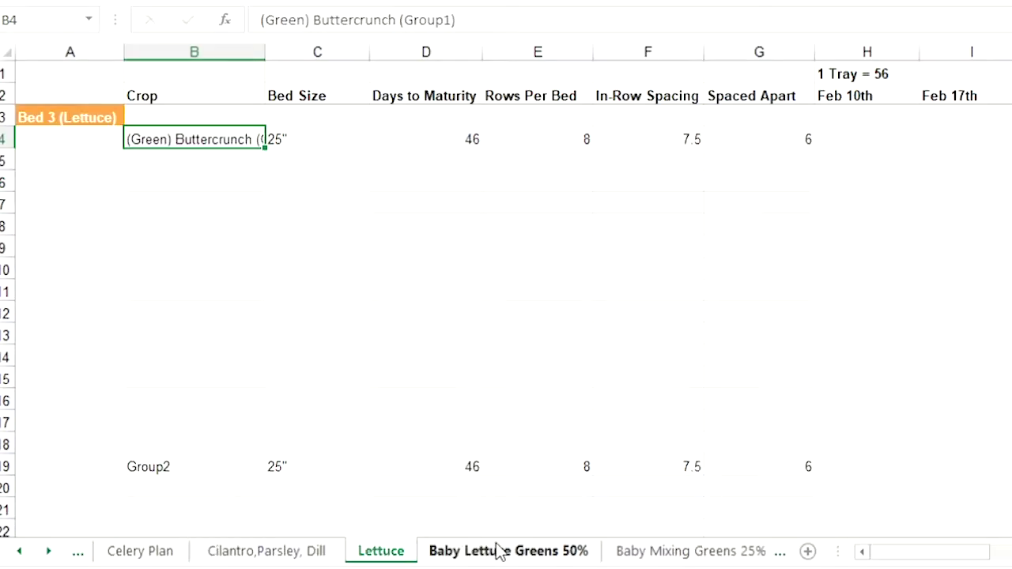
click(502, 550)
click(671, 545)
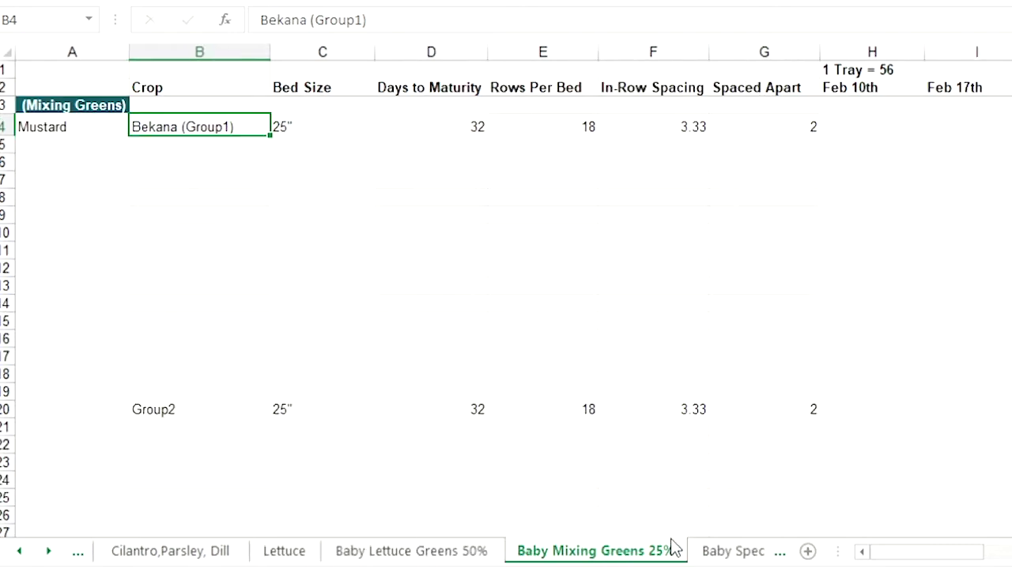
click(727, 549)
click(731, 551)
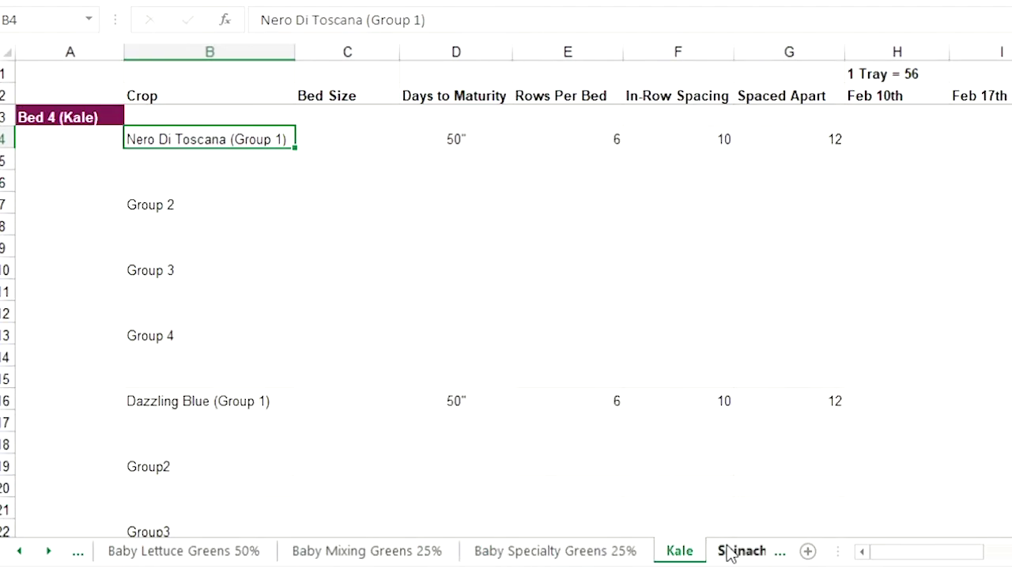
click(729, 551)
key(ctrl+Page_Down)
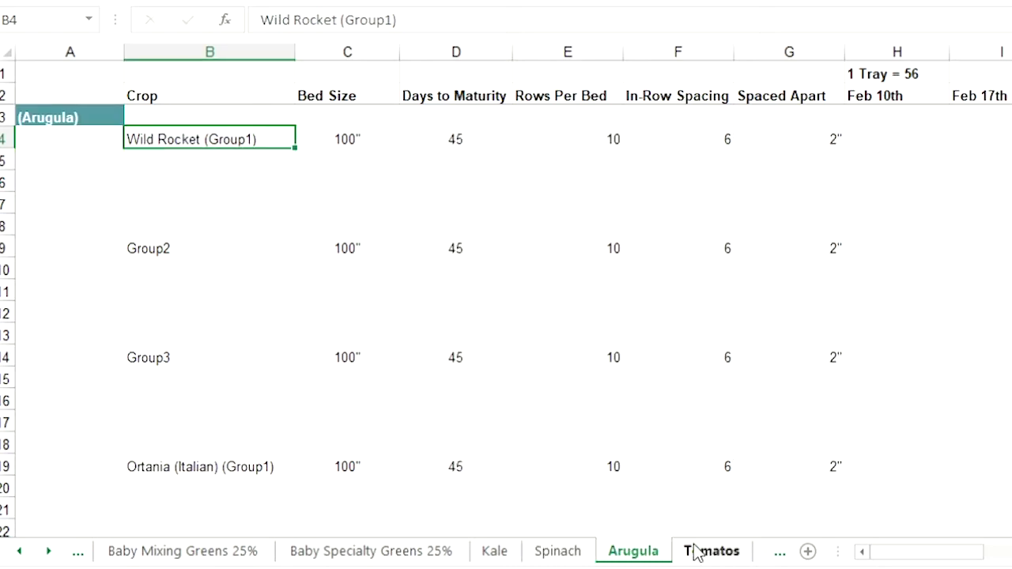
click(697, 549)
click(77, 551)
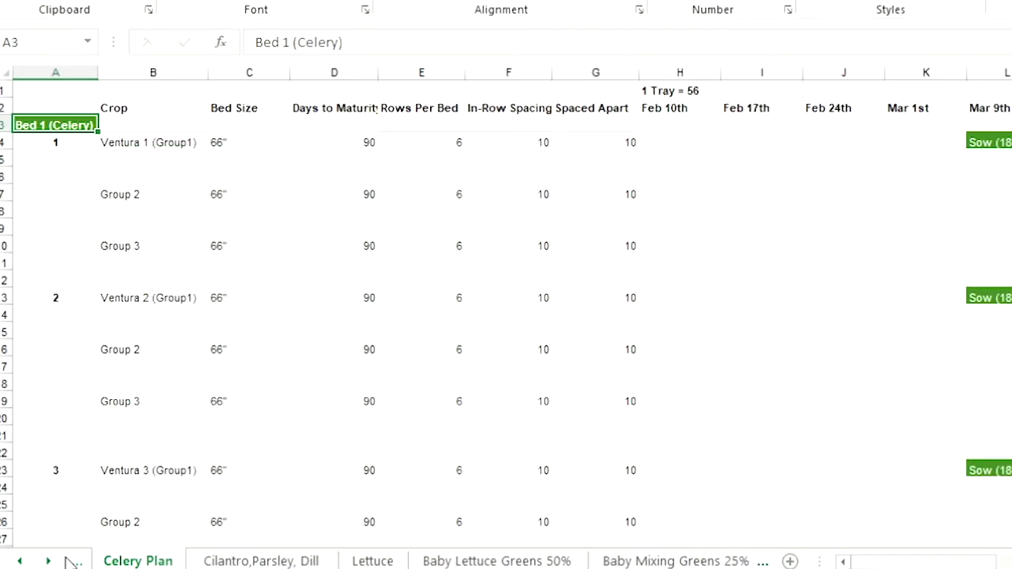
Inspect the Ventura 1 (Group1) entry and the bed number 1, 2 and 3 entries.
click(158, 144)
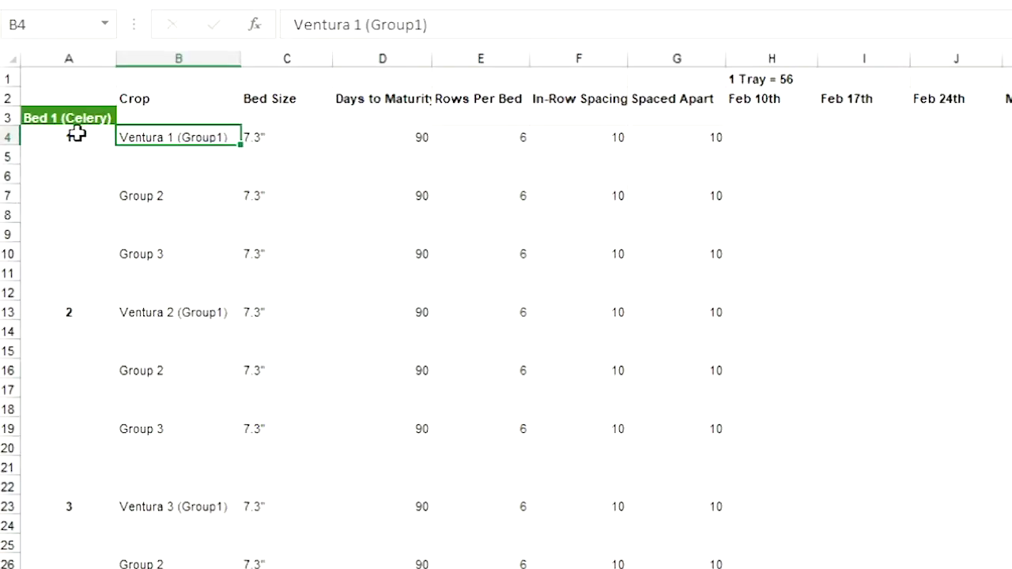
click(76, 135)
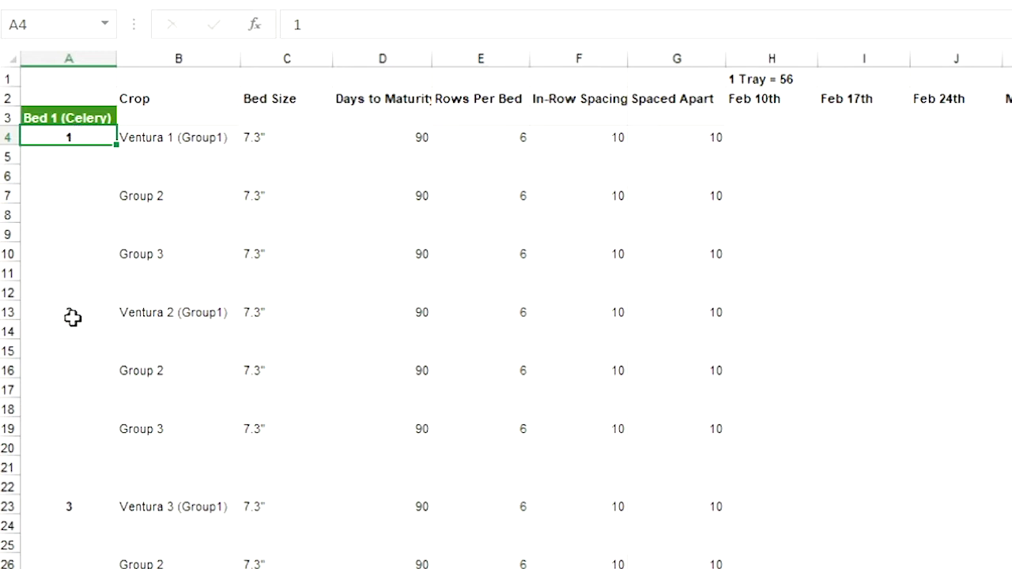
click(73, 314)
click(65, 507)
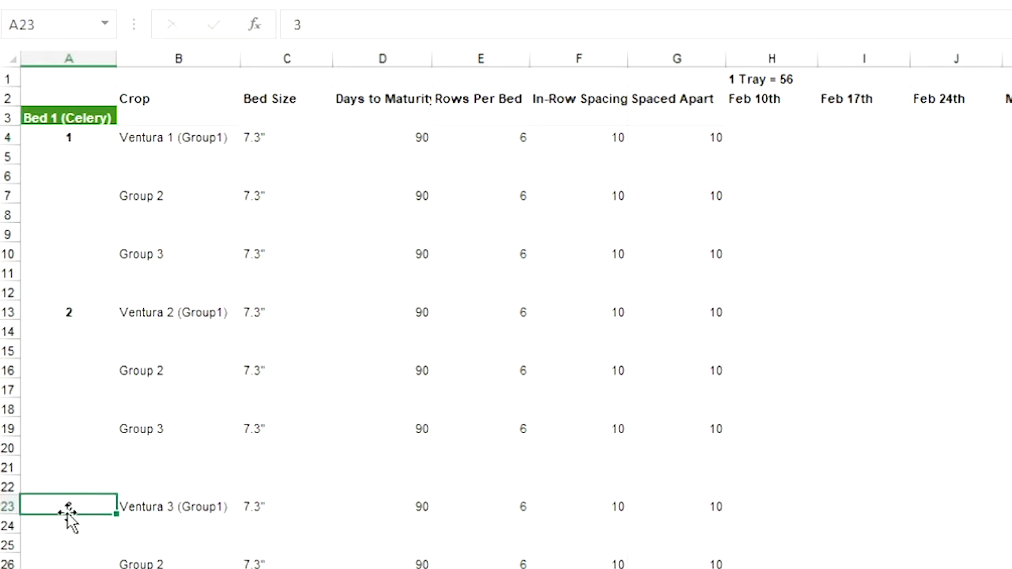
Go through the Ventura 1, 2 and 3 crop entries and their Group 2 and Group 3 rows.
click(214, 135)
click(183, 195)
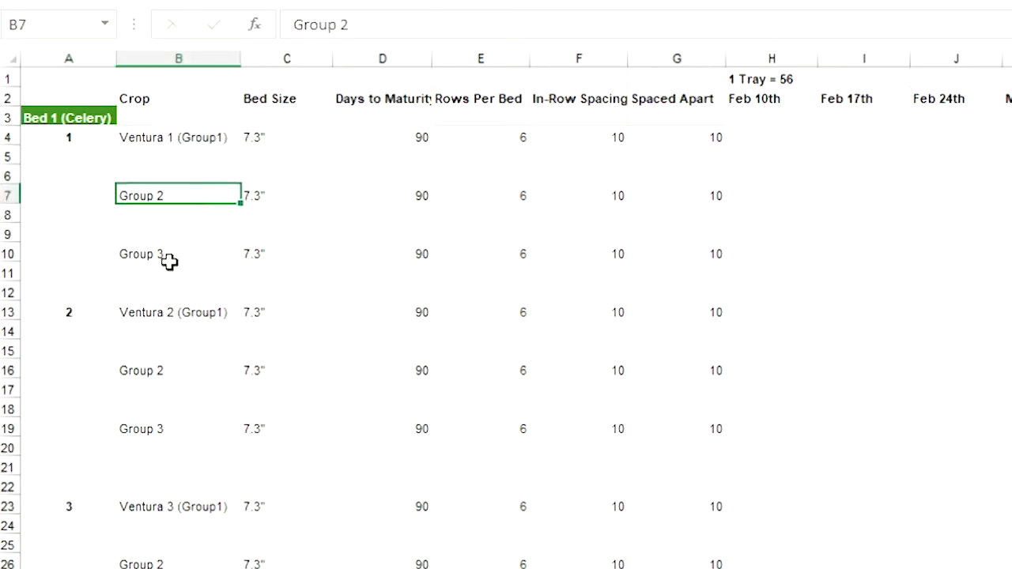
click(179, 250)
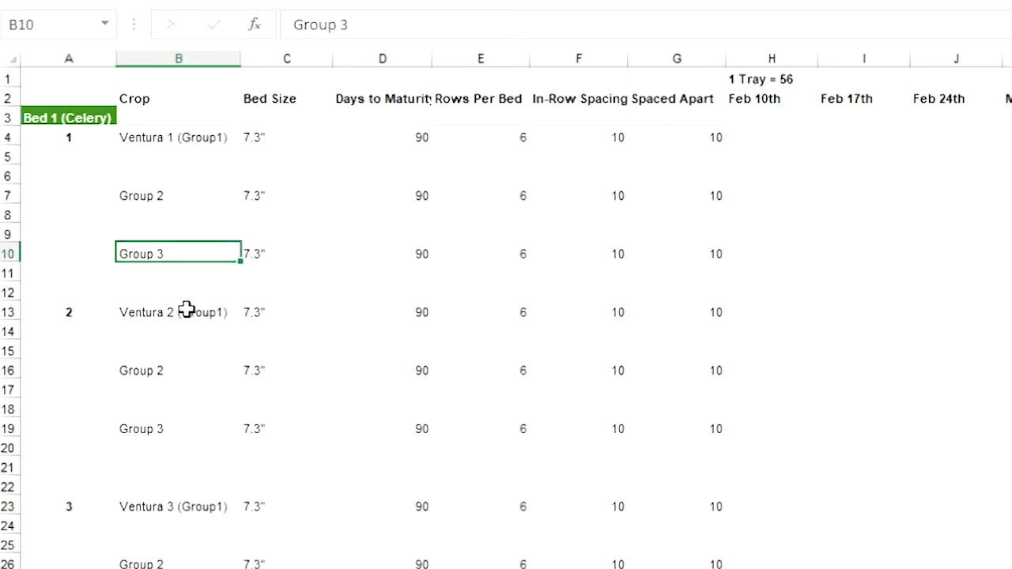
click(185, 310)
click(160, 366)
click(158, 429)
click(162, 507)
click(152, 563)
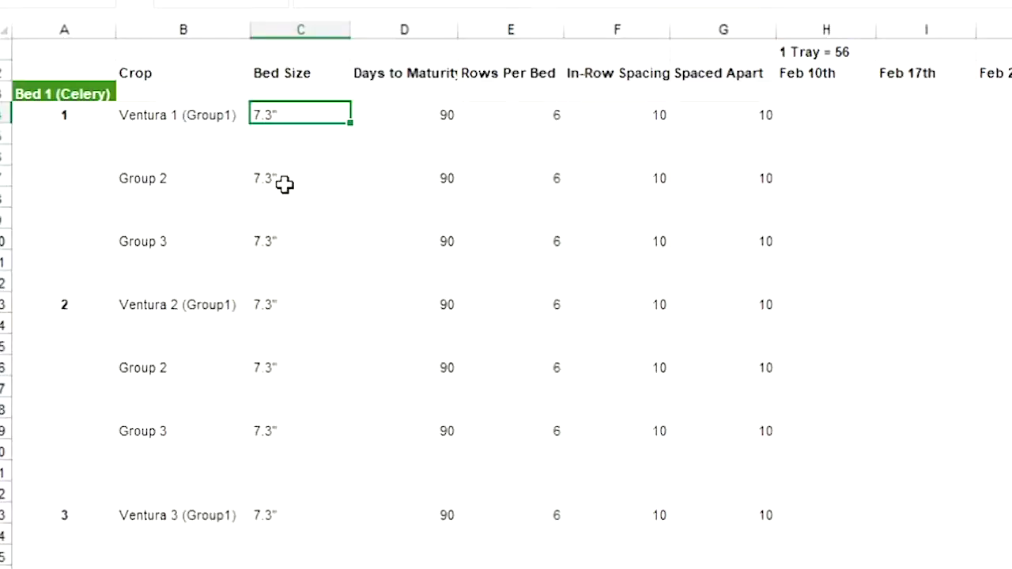
Check the Group 2 and Group 3 bed sizes and point out the Ventura 2 and Ventura 3 crops.
click(285, 182)
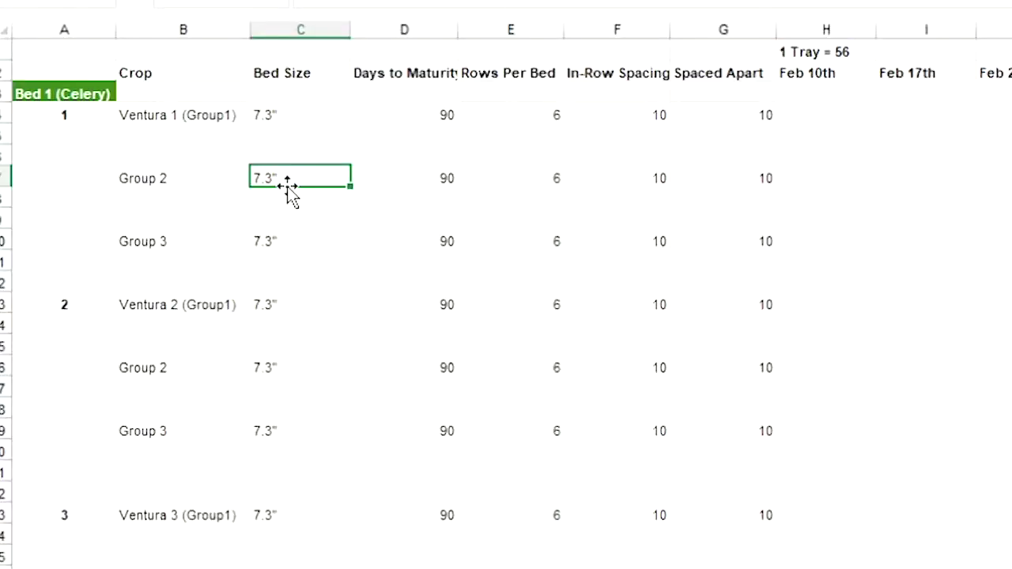
click(276, 241)
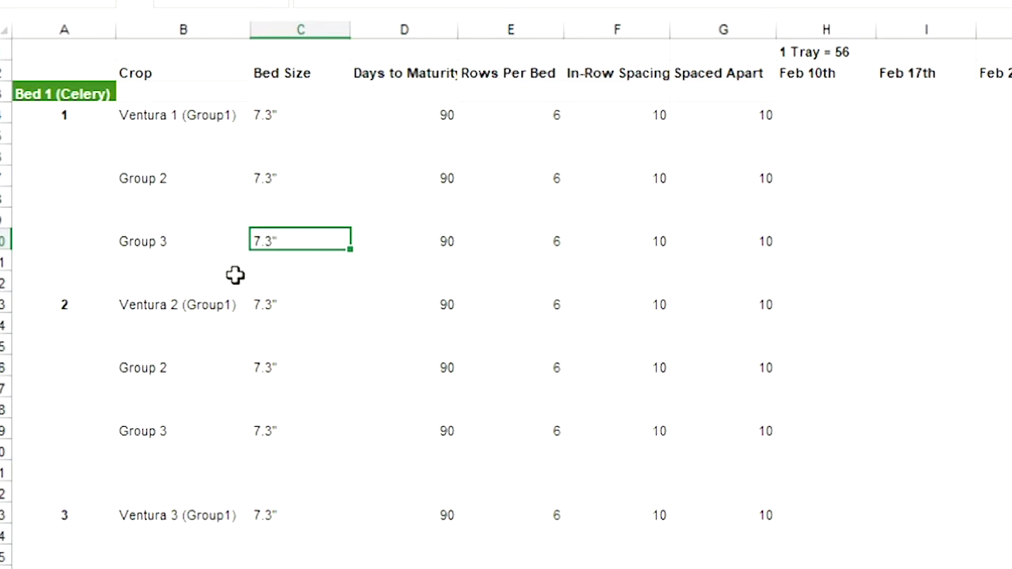
click(202, 309)
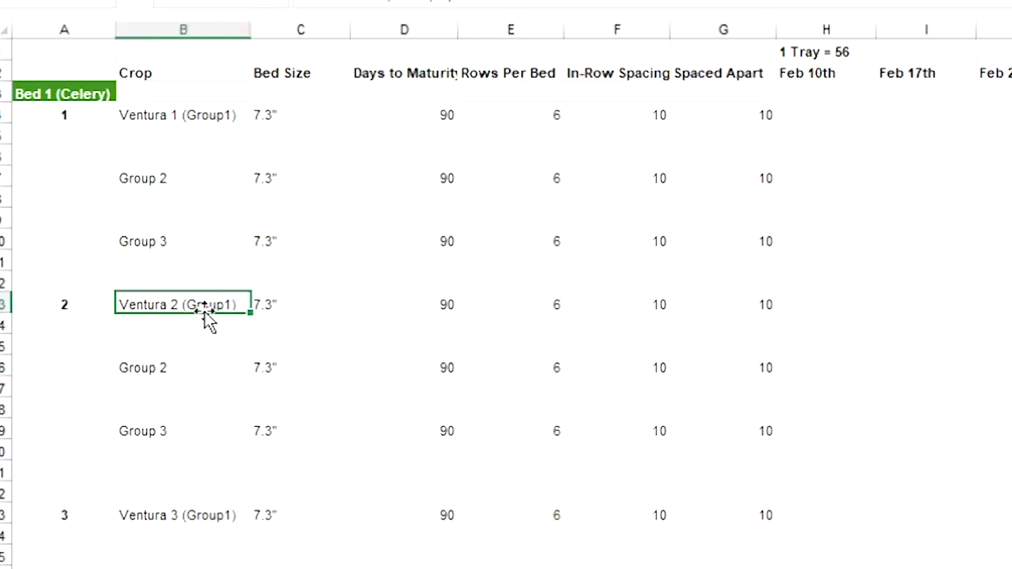
click(202, 517)
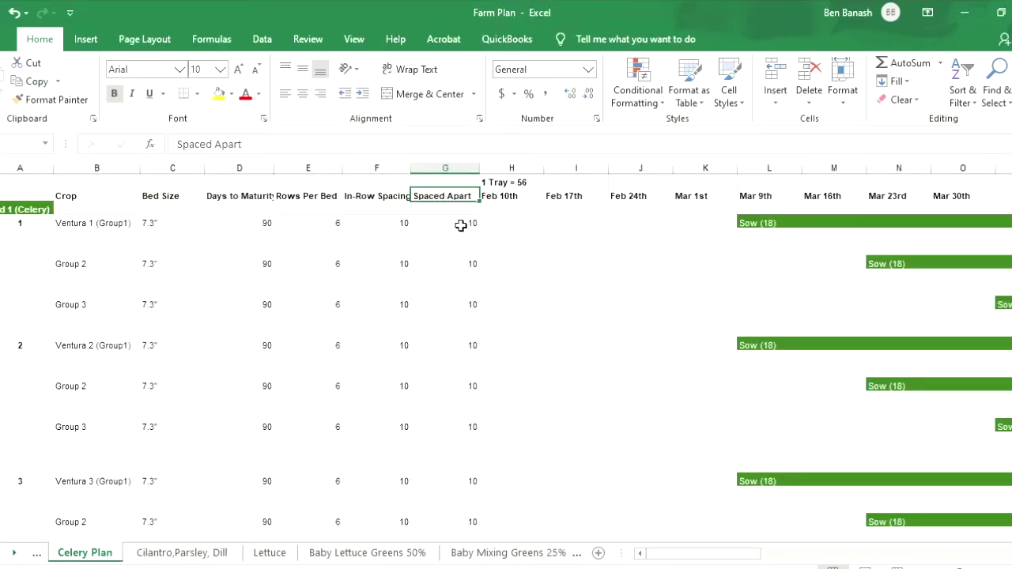
Review Ventura 1's Spaced Apart, In-Row Spacing and Rows Per Bed values.
click(460, 225)
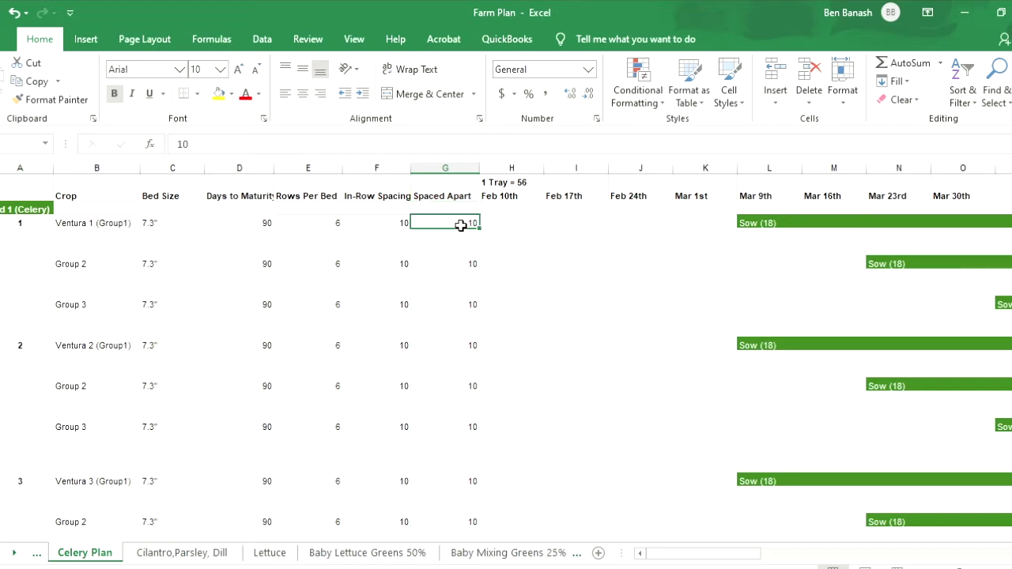
click(382, 200)
click(383, 223)
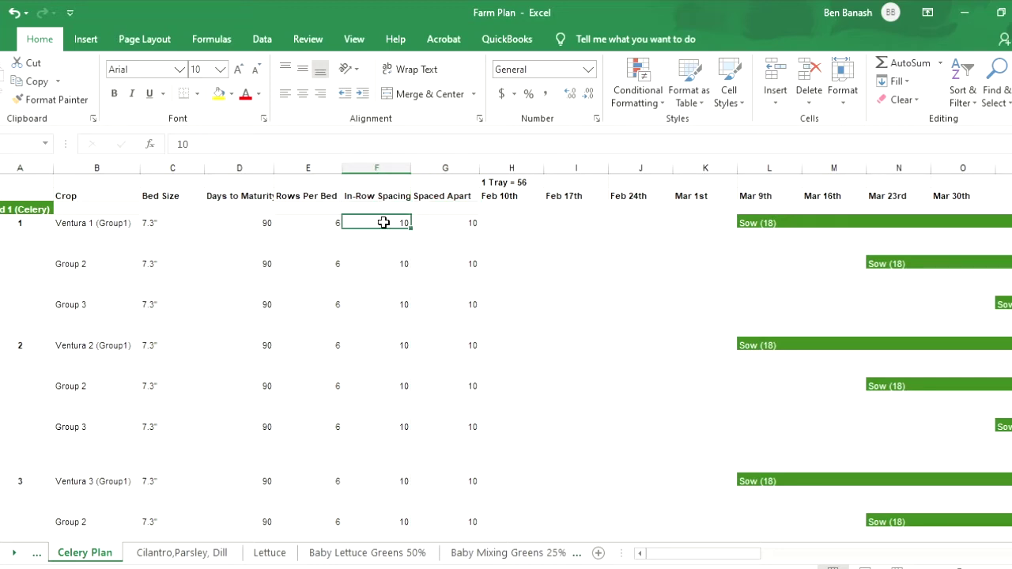
click(313, 194)
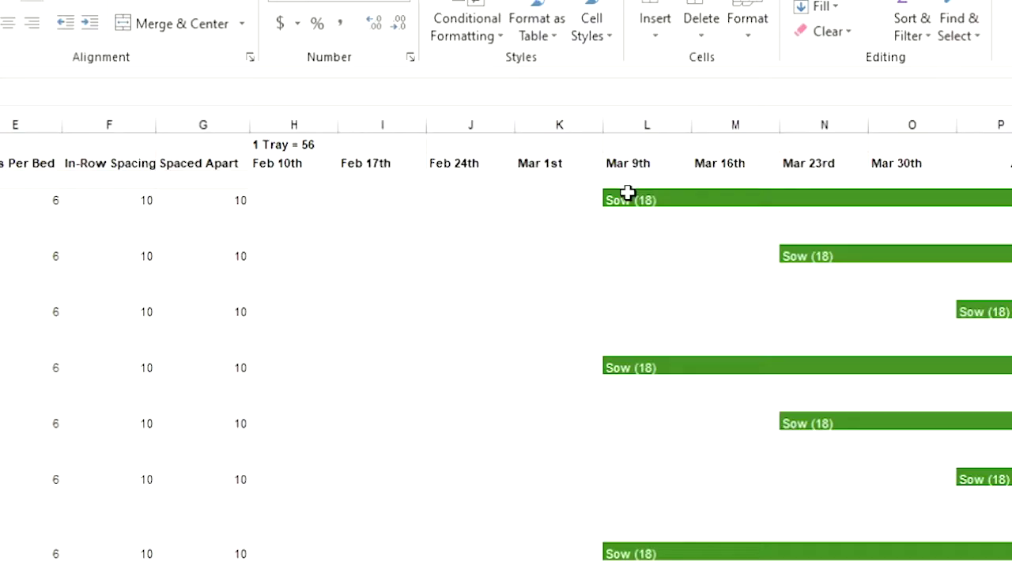
Follow Ventura 1's Mar 9th Sow (18) bar into its Field stage and the May 25th Sow bar.
click(627, 192)
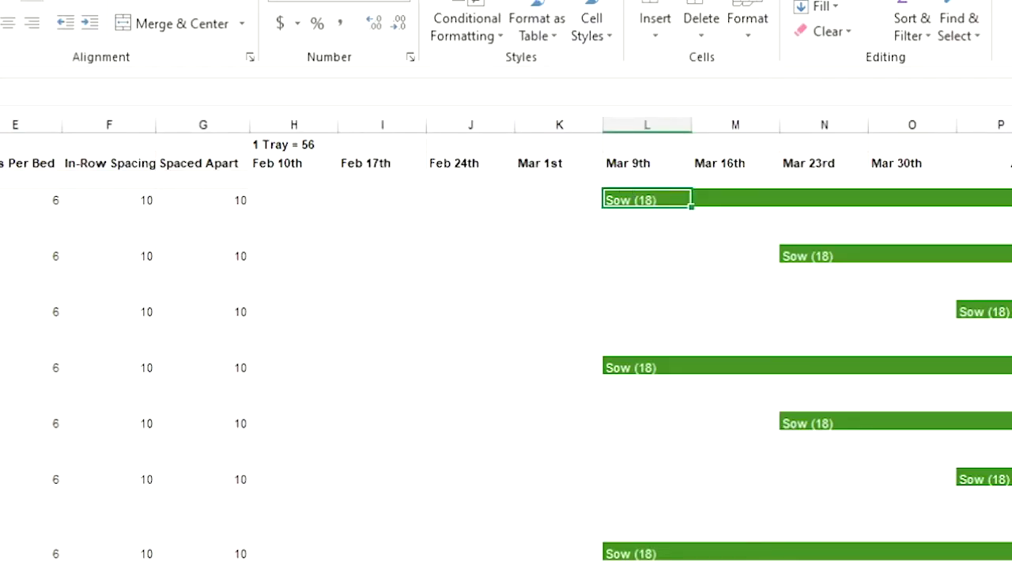
scroll(506, 340, right, 6)
scroll(461, 479, right, 3)
scroll(461, 479, left, 1)
scroll(462, 479, right, 1)
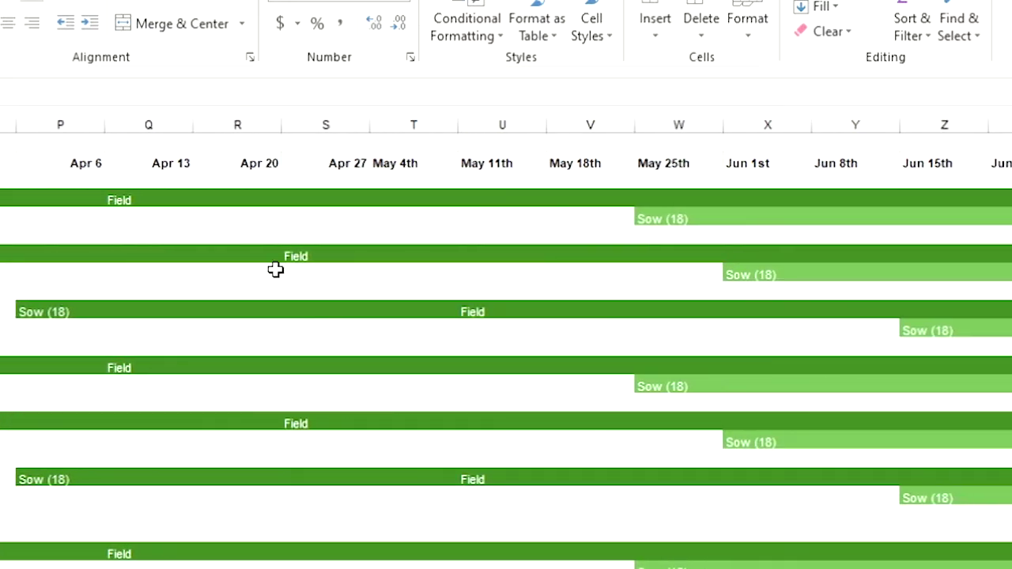
click(150, 196)
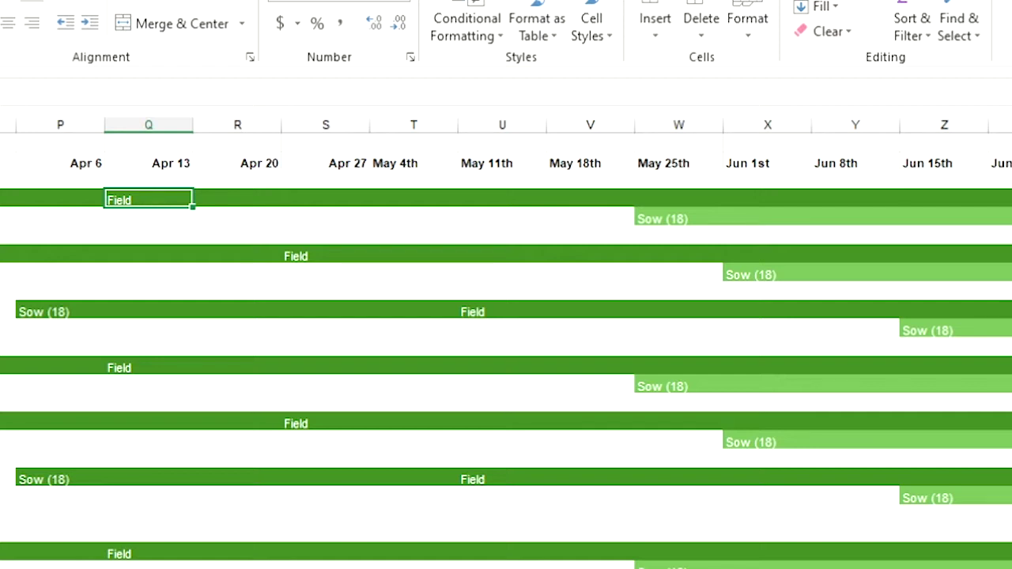
scroll(793, 196, right, 3)
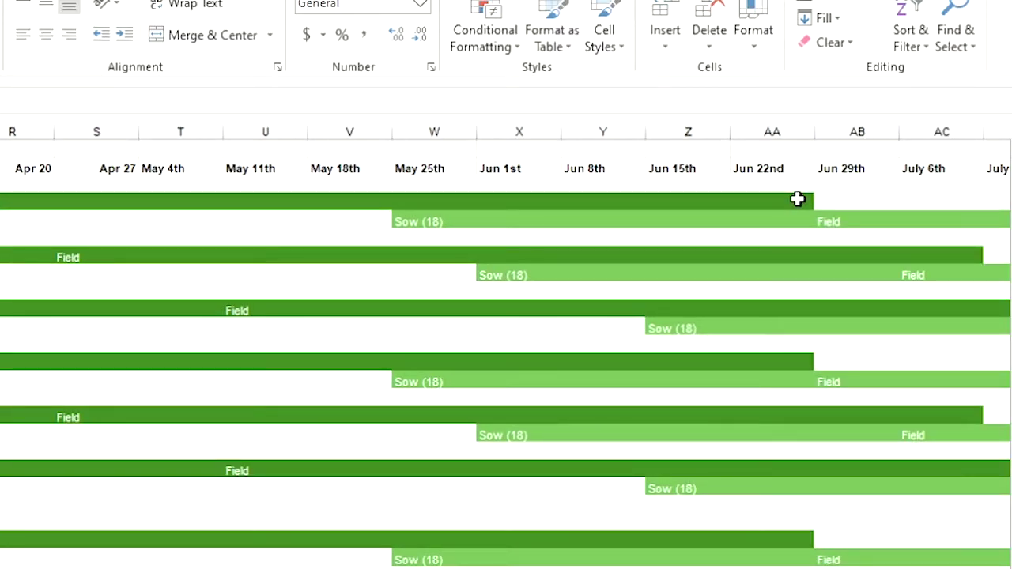
click(438, 222)
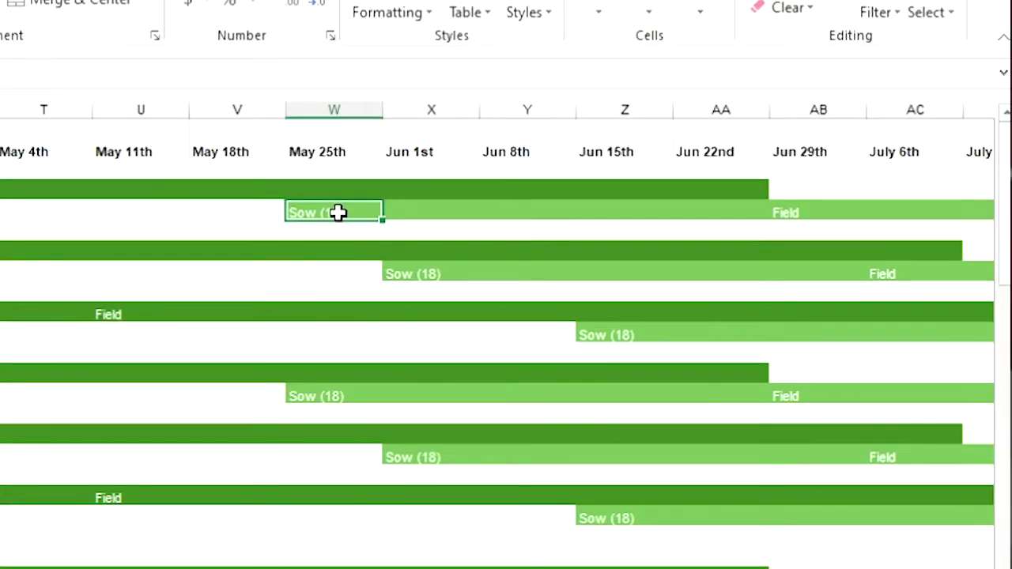
click(747, 188)
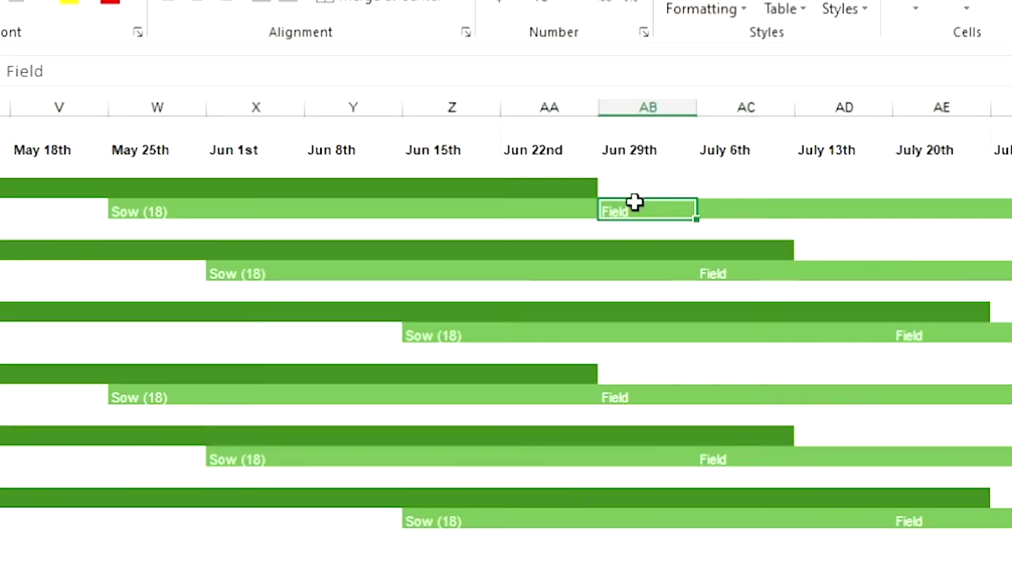
Highlight the Jun 29th and Sep 7th weeks, then inspect the Aug 10th and May 25th Sow (18) entries.
click(664, 111)
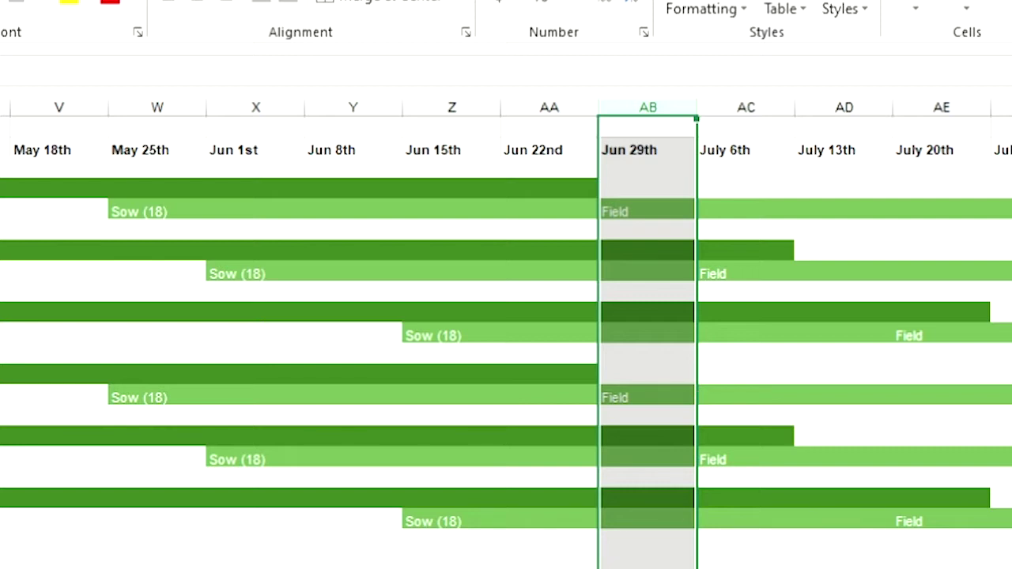
scroll(506, 335, right, 6)
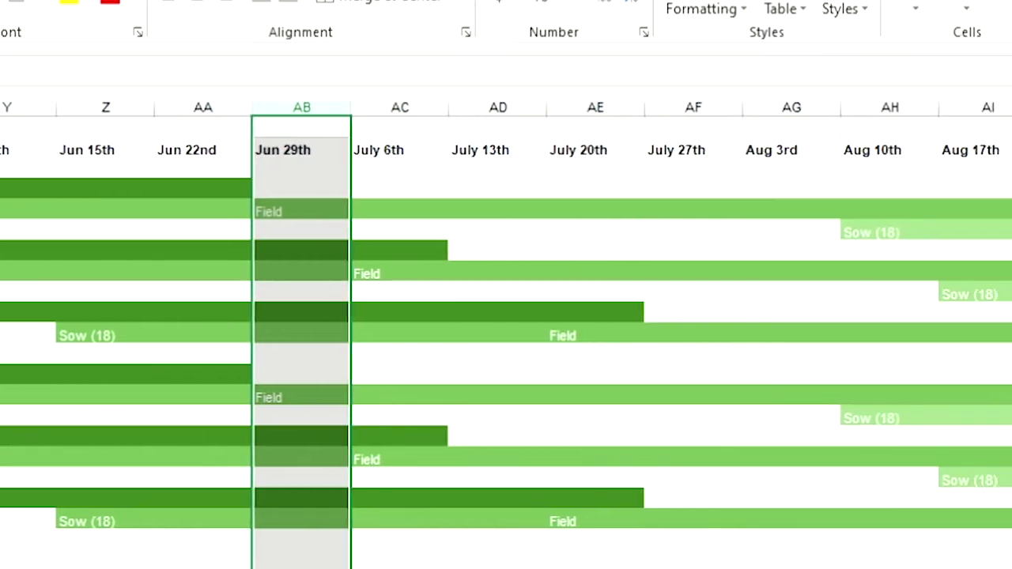
scroll(506, 335, left, 1)
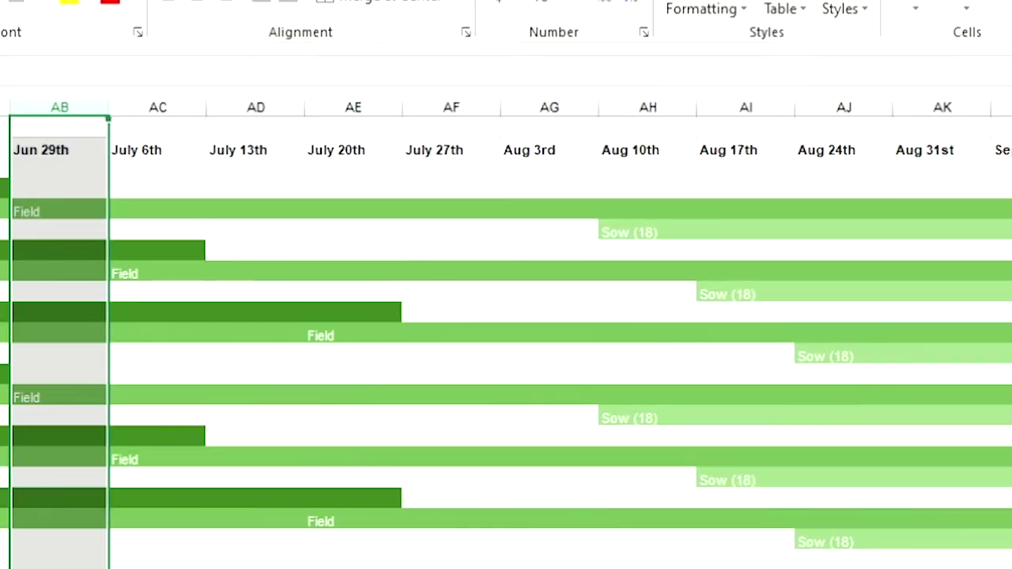
click(1001, 107)
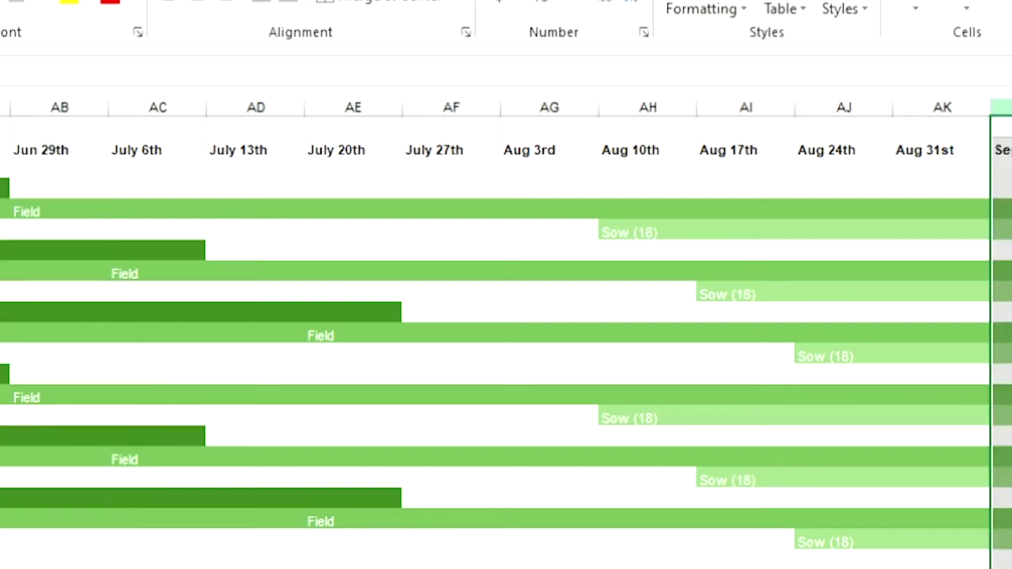
click(643, 231)
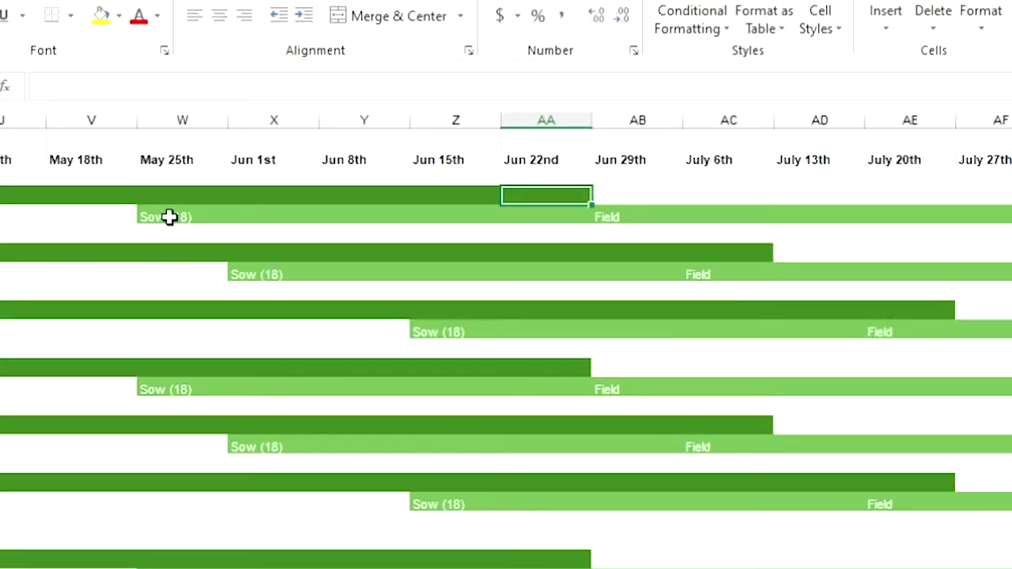
click(169, 218)
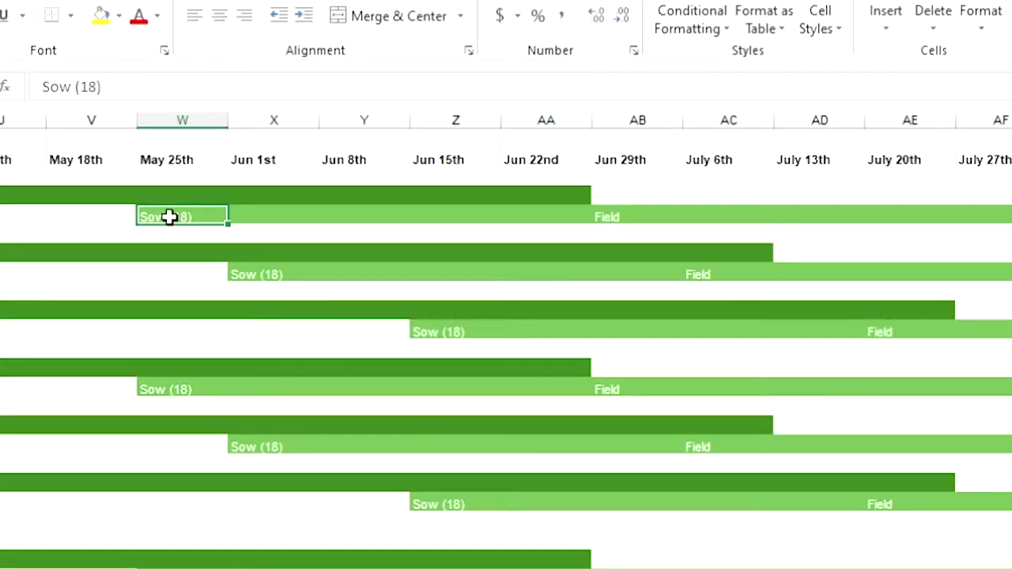
Check the Jun 29th Field and May 25th Sow (18) entries, then scroll right to the Sep 7th cell.
click(634, 215)
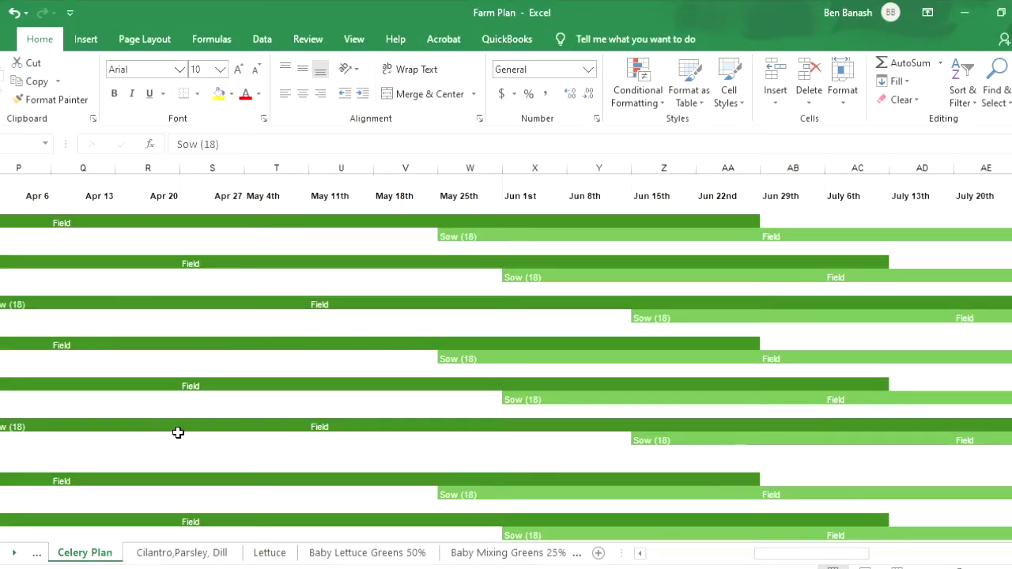
click(475, 237)
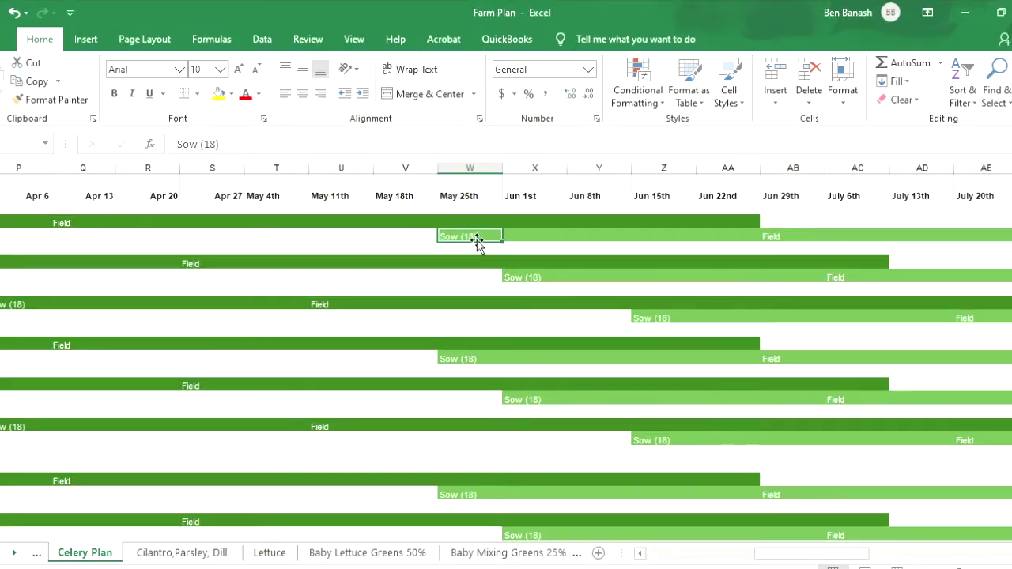
click(790, 235)
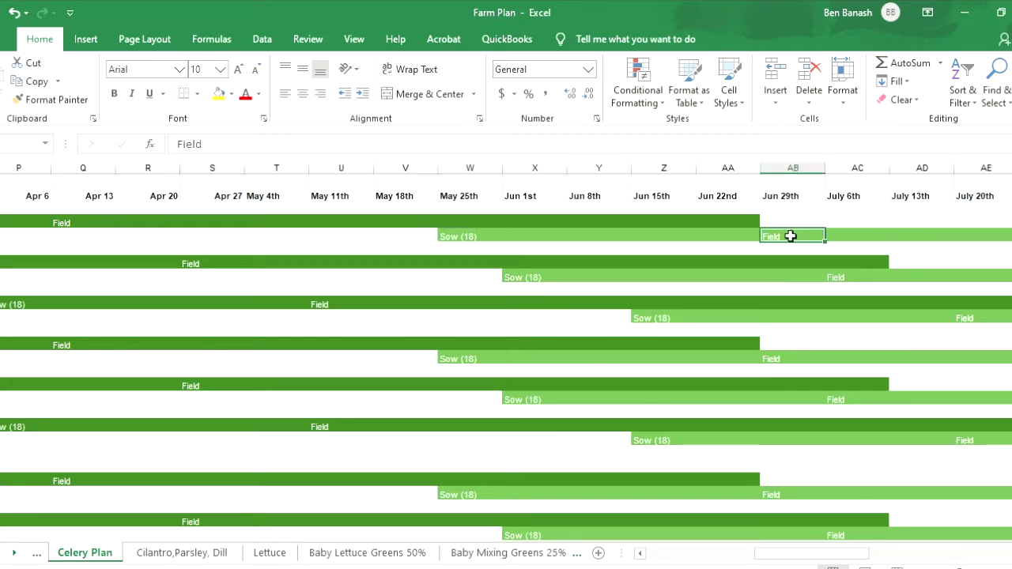
drag(818, 551, 875, 551)
click(935, 231)
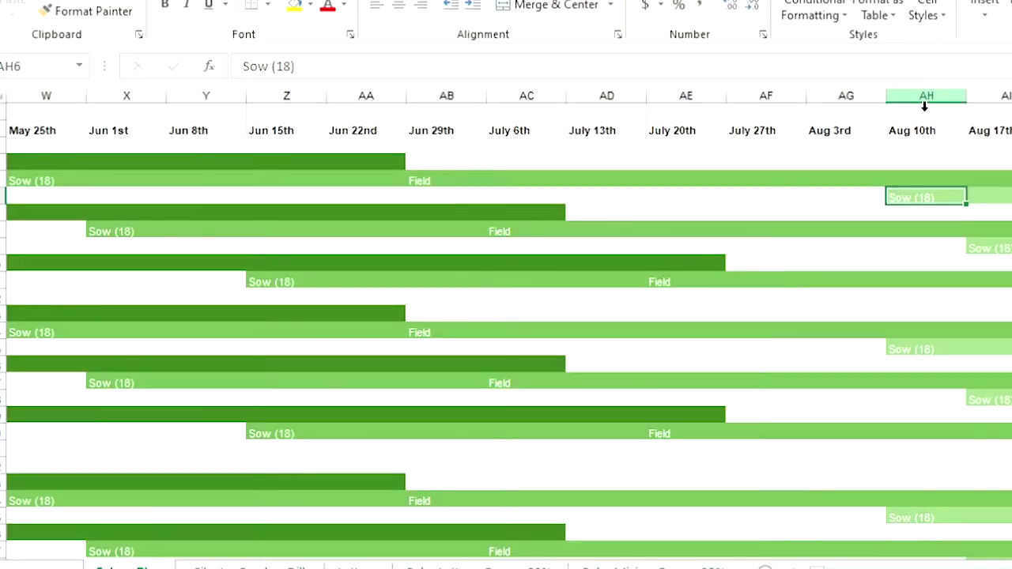
click(924, 100)
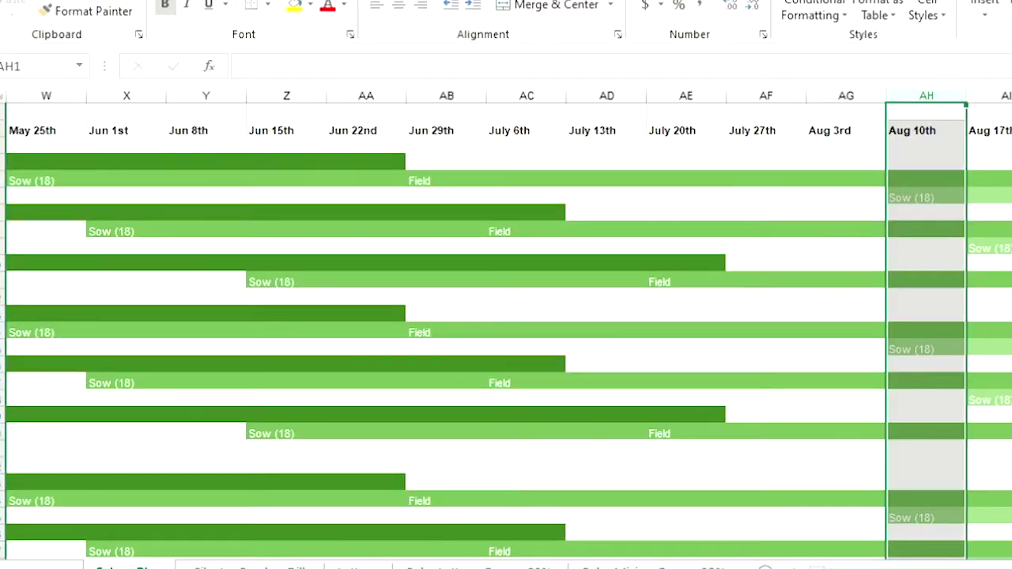
scroll(508, 325, right, 9)
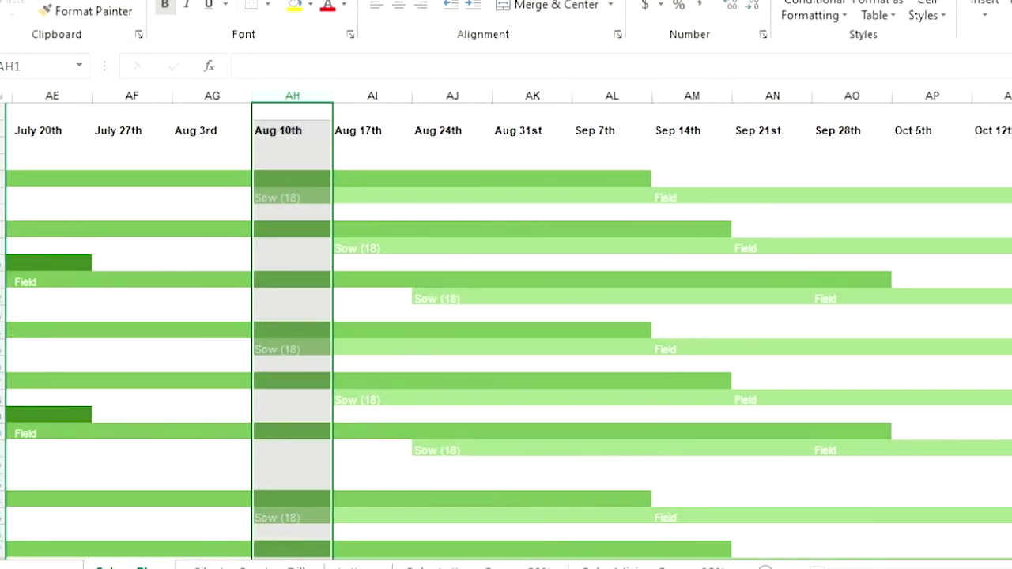
scroll(483, 230, left, 1)
click(217, 194)
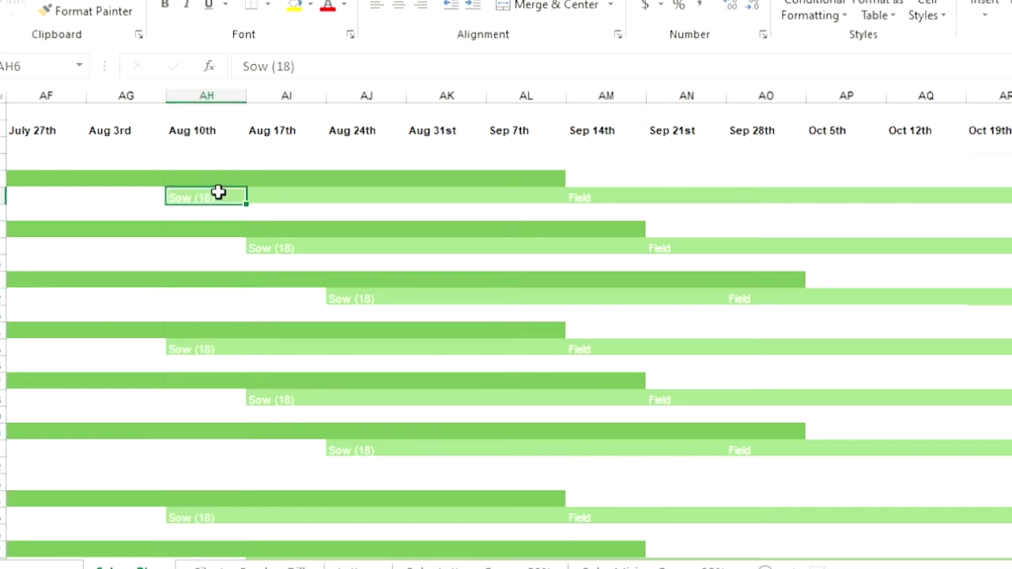
click(591, 196)
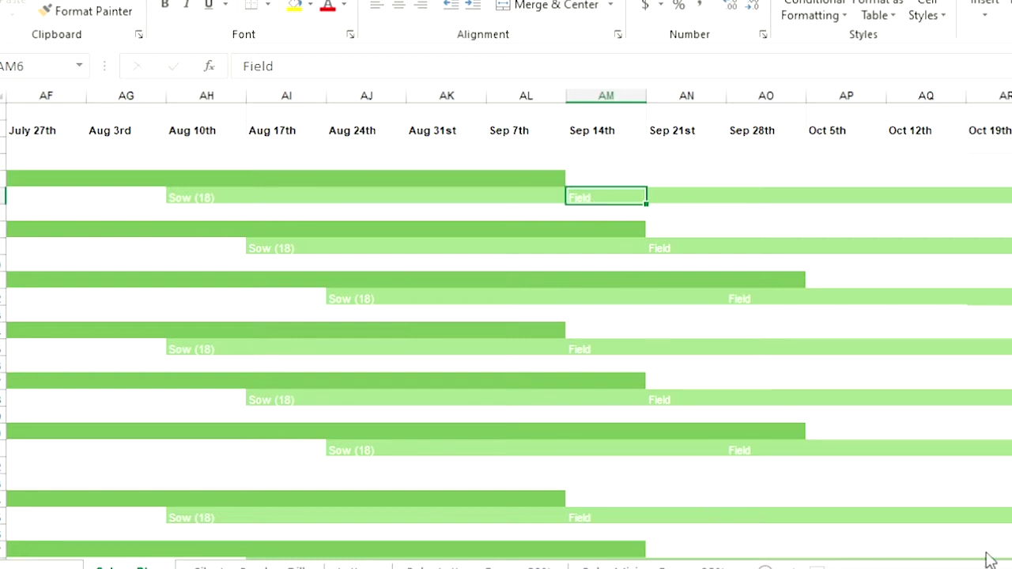
scroll(506, 324, right, 5)
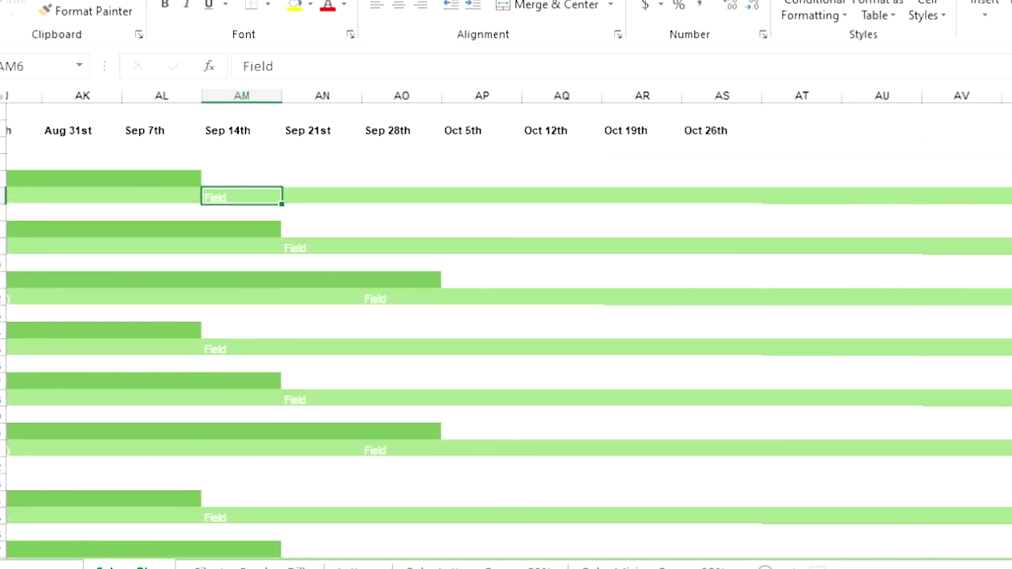
scroll(505, 324, right, 1)
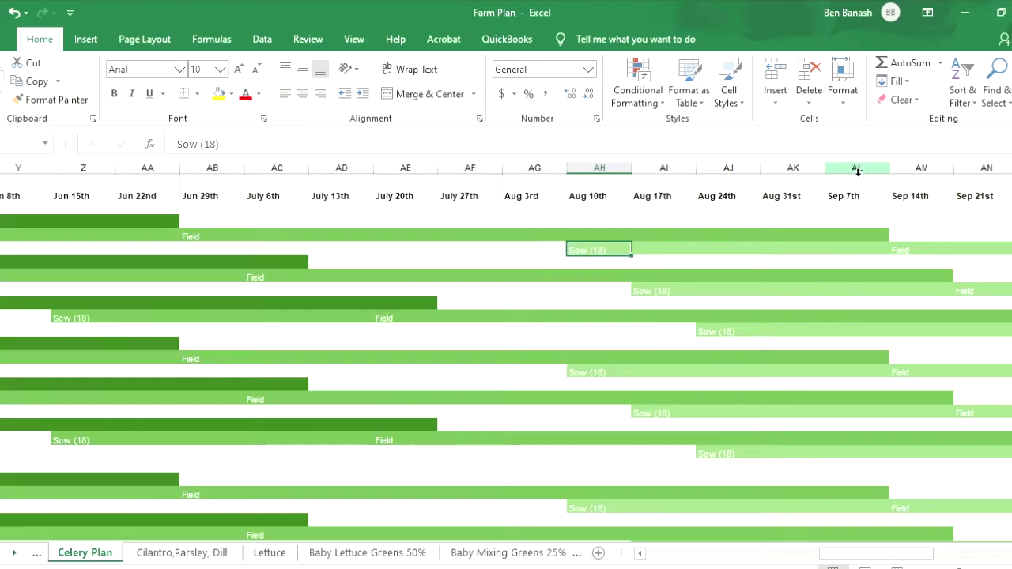
click(793, 167)
click(857, 167)
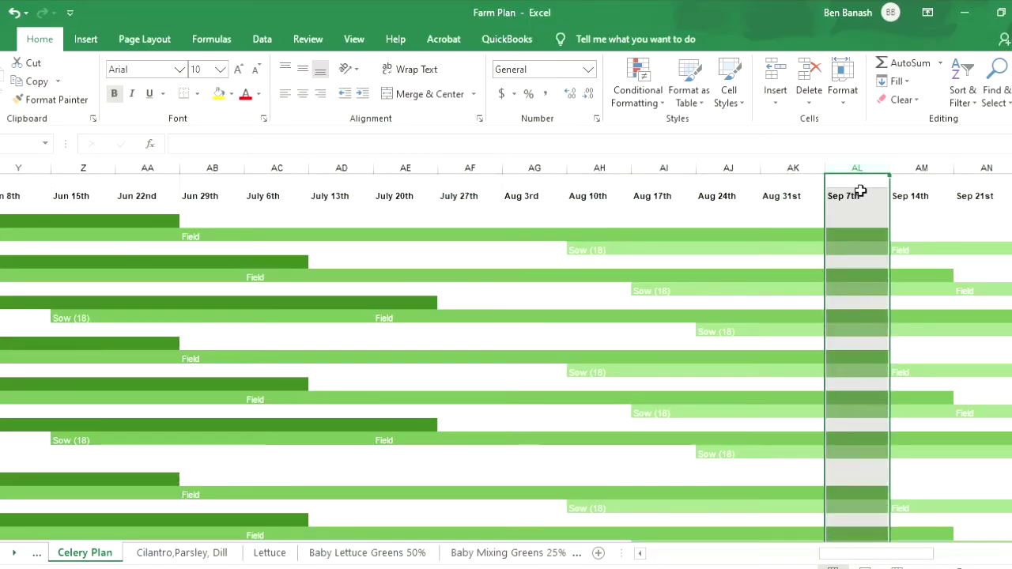
click(876, 234)
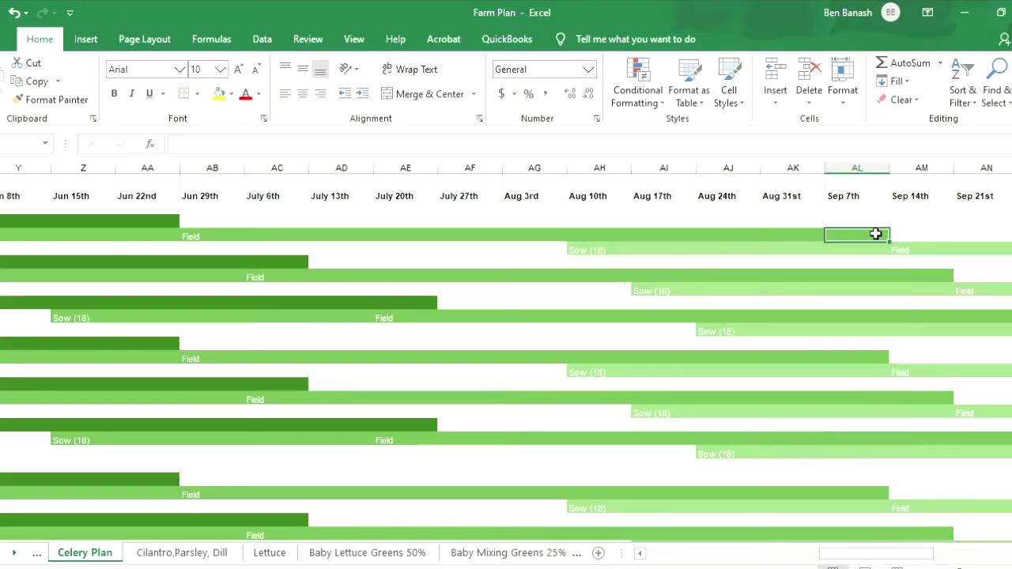
click(924, 247)
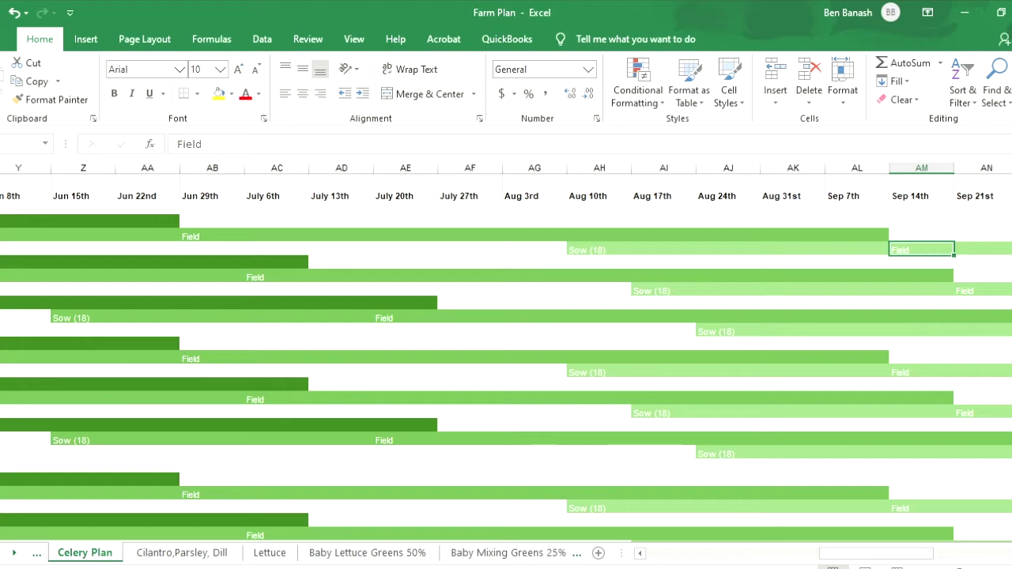
drag(905, 560, 961, 561)
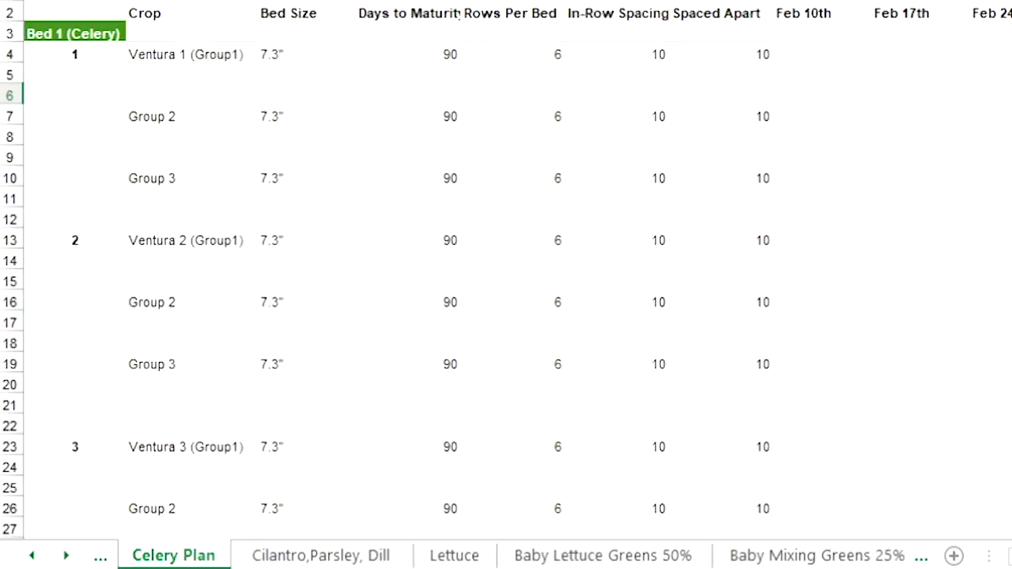
Point out the Ventura 1 Group 1 and Group 2 rows, then the Ventura 2 and Ventura 3 Group 1 rows.
click(214, 56)
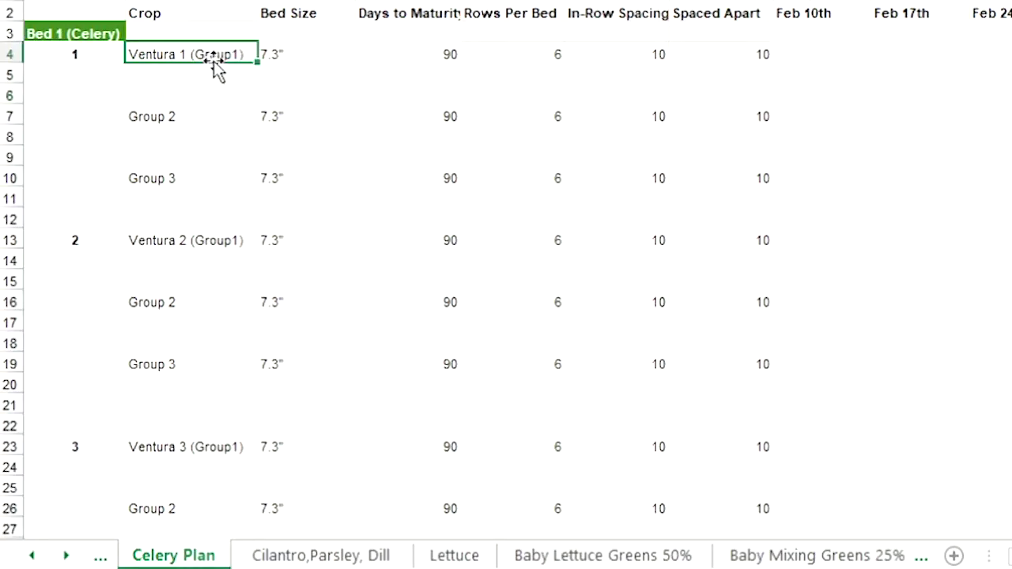
click(187, 116)
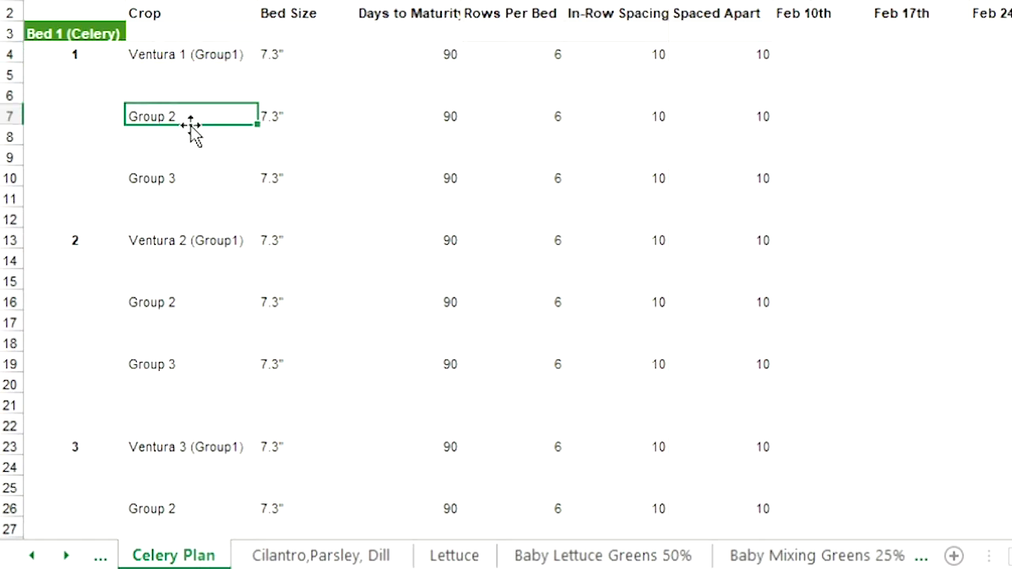
click(197, 53)
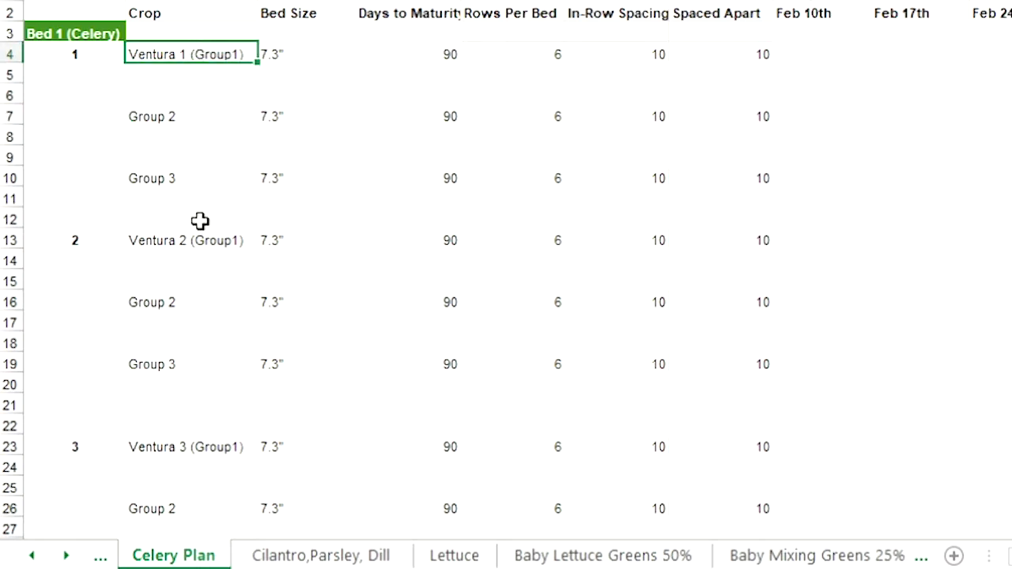
click(192, 243)
click(187, 446)
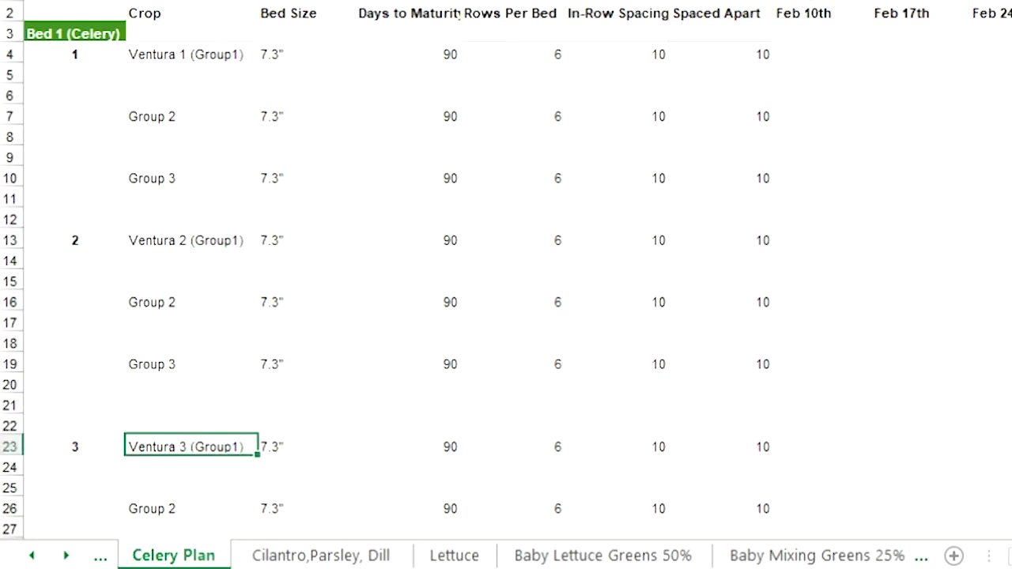